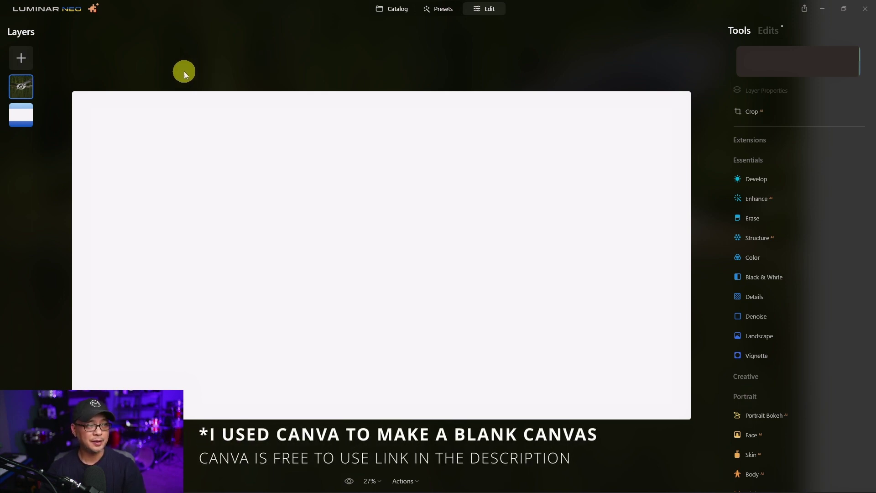
# - Show the hidden heron layer above the blank canvas and try setting a clone source in the water
pyautogui.rightClick(24, 84)
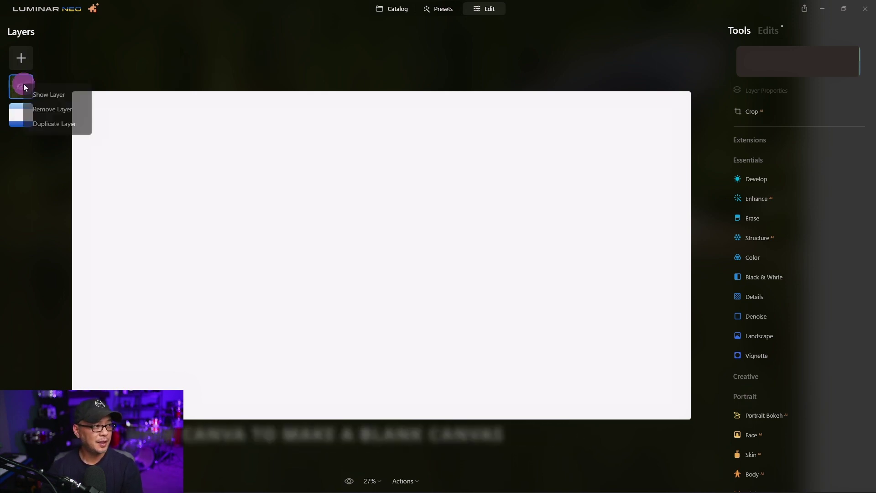
pyautogui.click(45, 96)
pyautogui.click(559, 166)
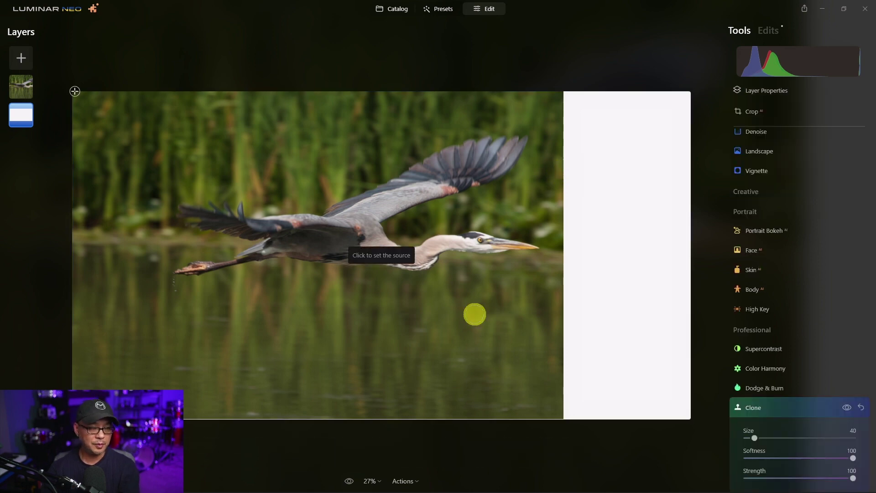
pyautogui.click(475, 313)
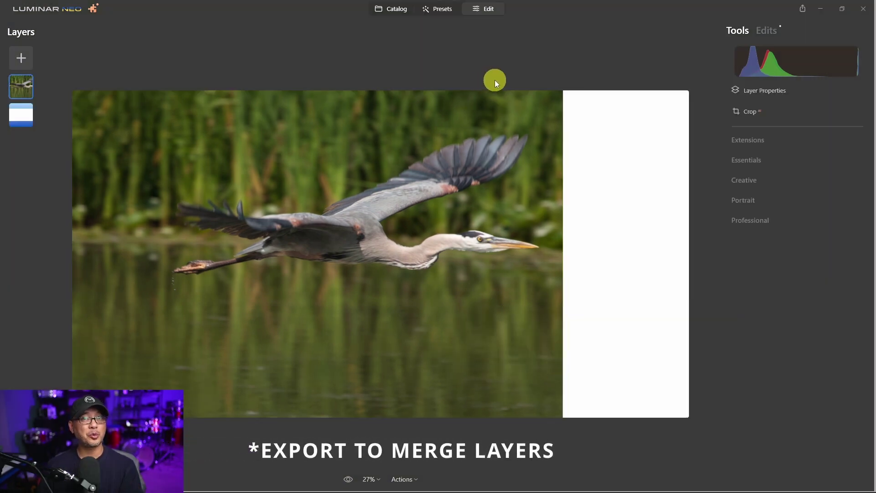
# - Export the two-layer composite to a folder to merge its layers, and open the merged GBH.png
pyautogui.click(803, 9)
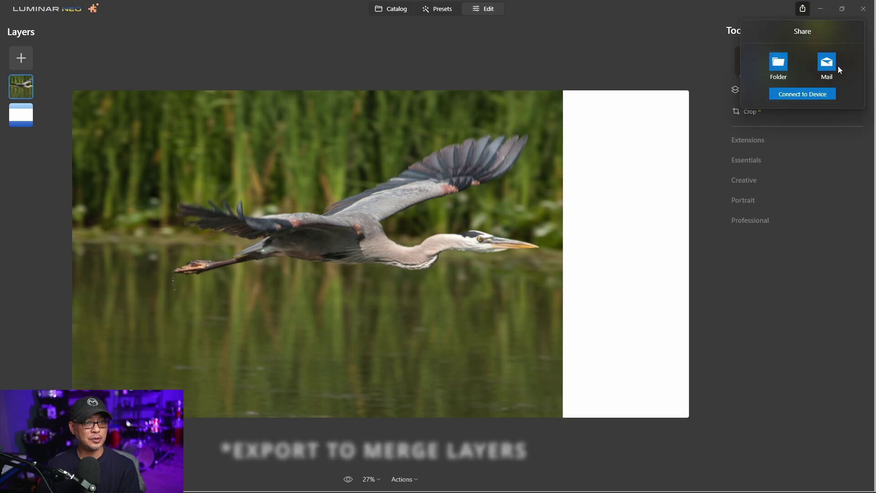
pyautogui.click(778, 64)
pyautogui.click(477, 178)
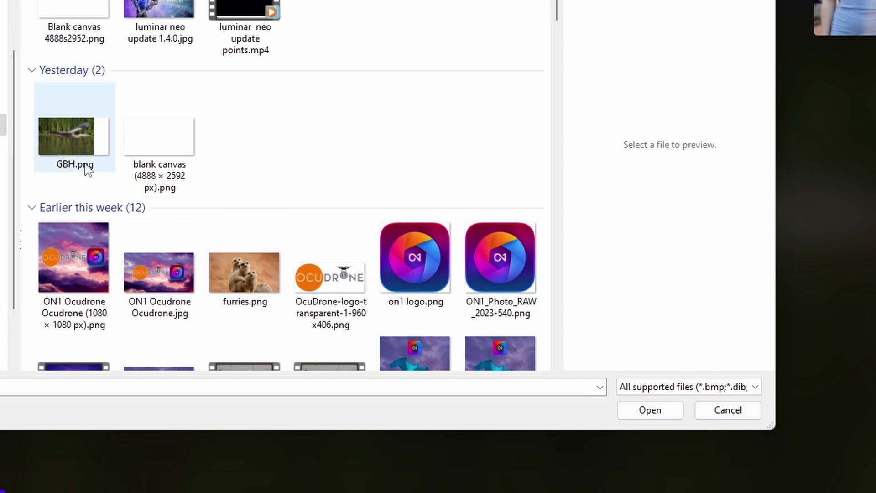
pyautogui.click(76, 155)
pyautogui.click(669, 411)
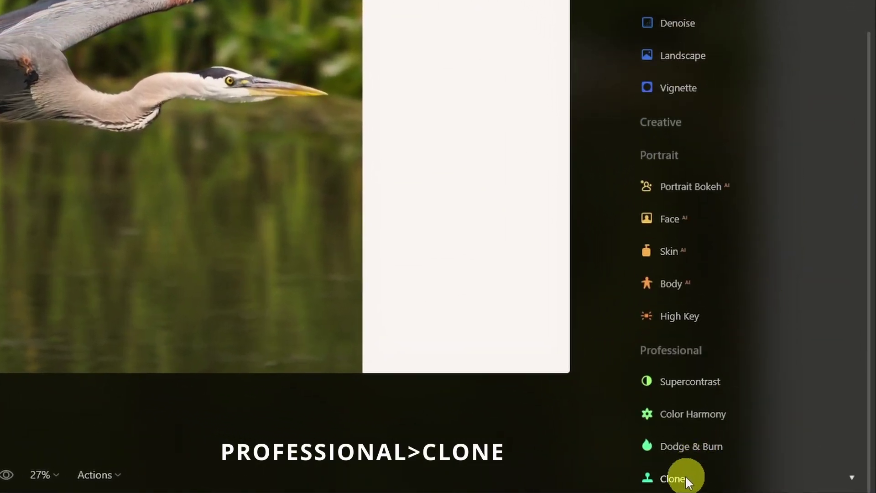
# - With the Clone tool, sample the reeds near the photo's left edge and paint a vertical strip over the adjoining blank canvas
pyautogui.click(684, 472)
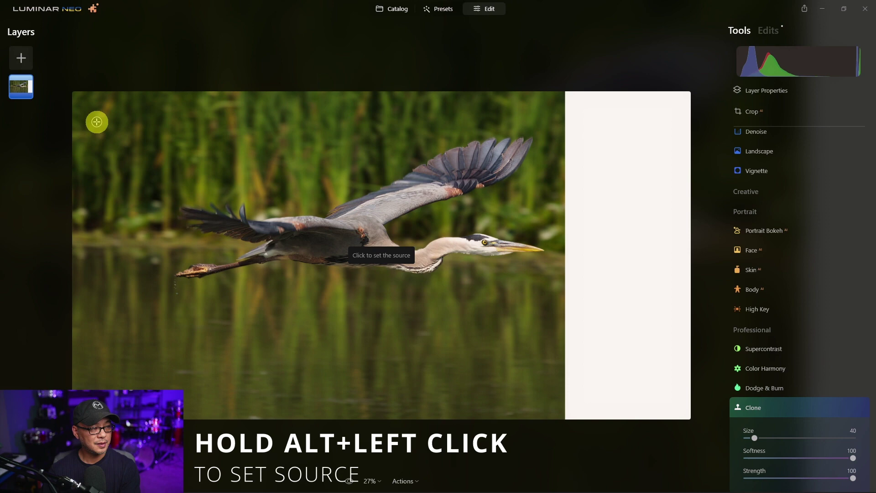
pyautogui.keyDown('alt'); pyautogui.click(97, 122); pyautogui.keyUp('alt')
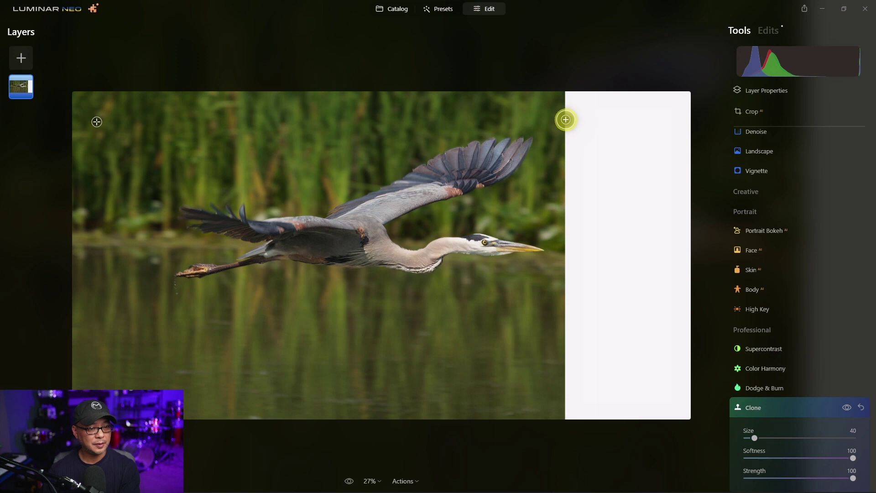
pyautogui.moveTo(566, 125); pyautogui.dragTo(565, 366)
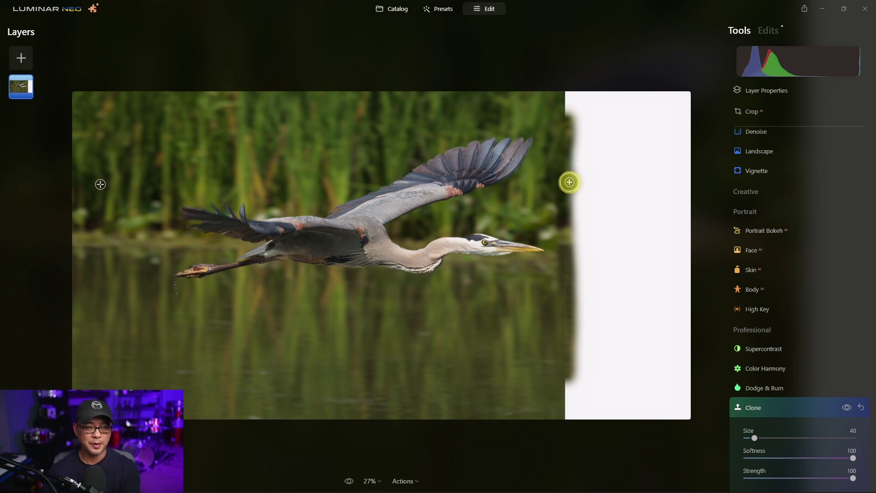
pyautogui.moveTo(573, 121)
pyautogui.mouseDown()
pyautogui.moveTo(576, 337)
pyautogui.moveTo(579, 388)
pyautogui.moveTo(588, 160)
pyautogui.moveTo(593, 393)
pyautogui.mouseUp()
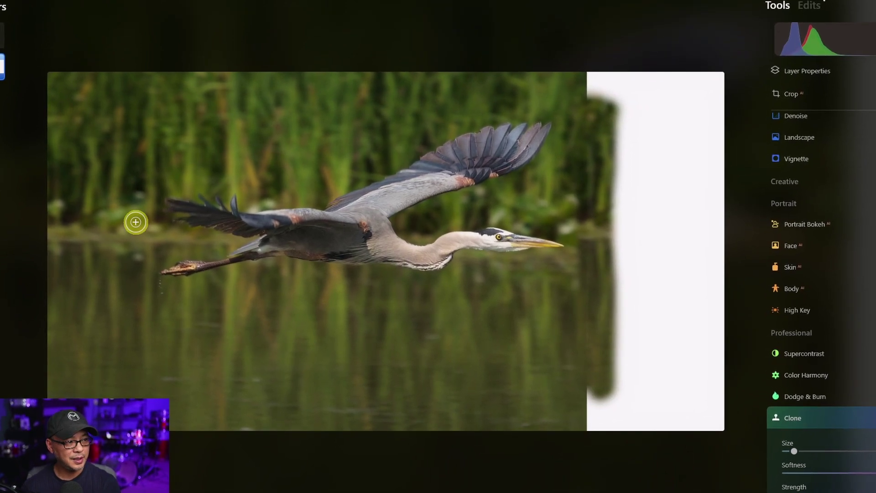
# - Resample the reeds near the photo's upper-left corner and widen the cloned background farther right across the blank canvas
pyautogui.keyDown('alt'); pyautogui.click(97, 114); pyautogui.keyUp('alt')
pyautogui.moveTo(611, 111)
pyautogui.mouseDown()
pyautogui.moveTo(627, 237)
pyautogui.moveTo(624, 393)
pyautogui.mouseUp()
pyautogui.moveTo(648, 109); pyautogui.dragTo(636, 401)
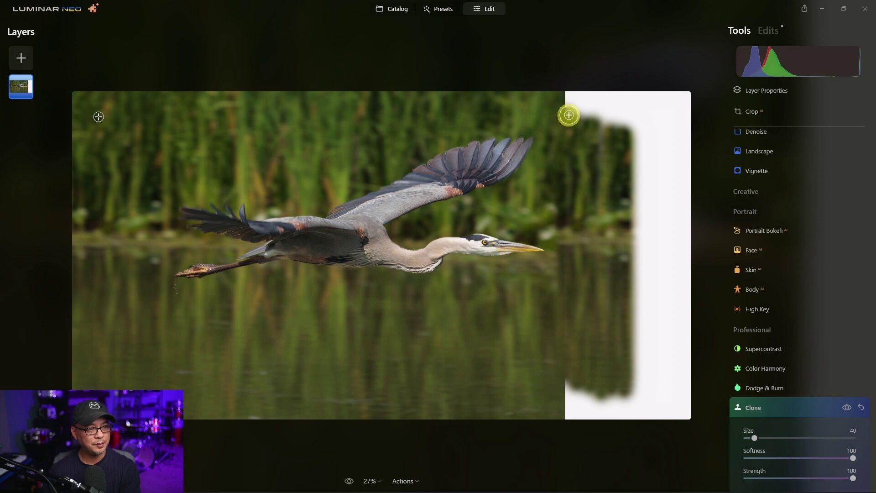
# - Extend the cloned reeds and water toward the upper and lower edges of the blank canvas
pyautogui.moveTo(579, 116)
pyautogui.mouseDown()
pyautogui.moveTo(639, 116)
pyautogui.moveTo(573, 124)
pyautogui.moveTo(643, 125)
pyautogui.mouseUp()
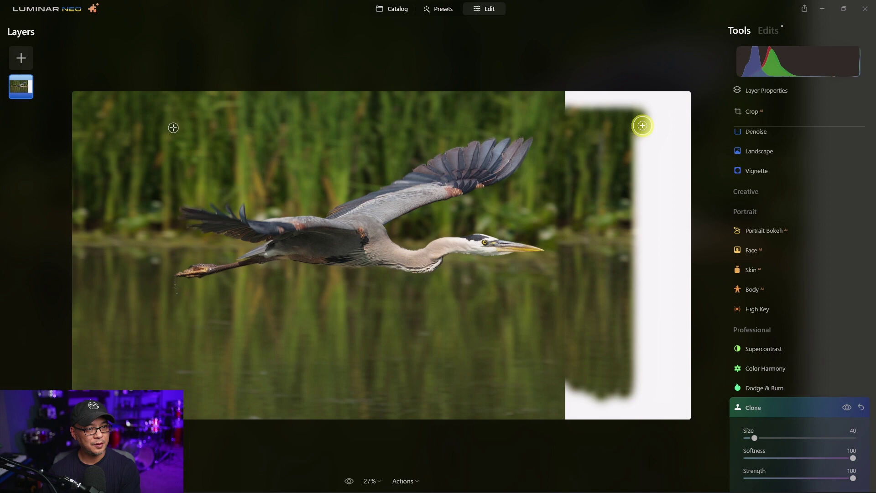
pyautogui.moveTo(574, 107); pyautogui.dragTo(632, 109)
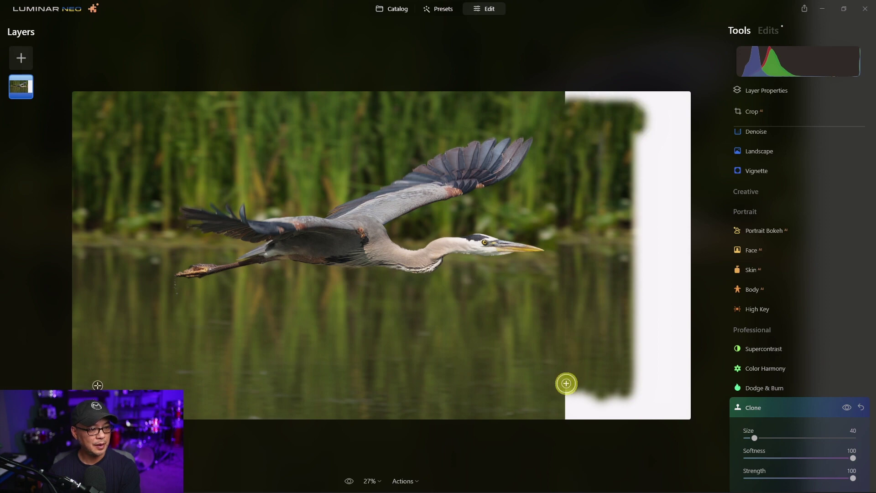
pyautogui.moveTo(564, 384); pyautogui.dragTo(624, 384)
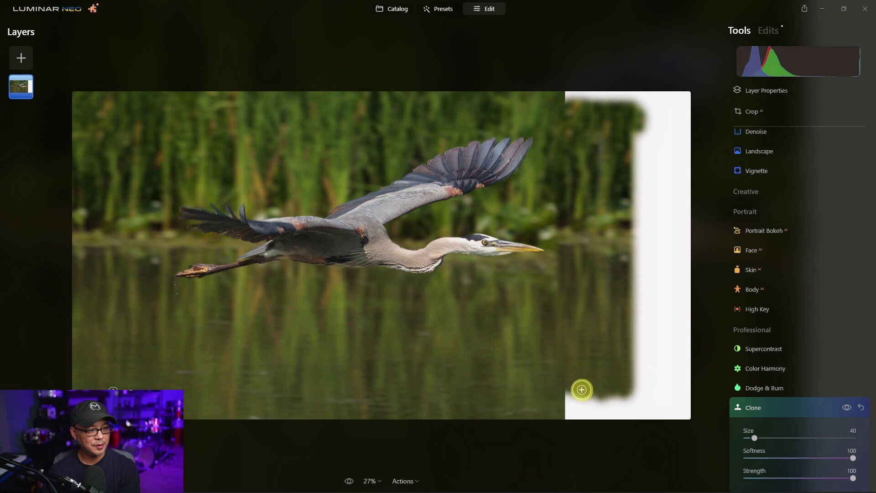
pyautogui.moveTo(567, 388); pyautogui.dragTo(630, 396)
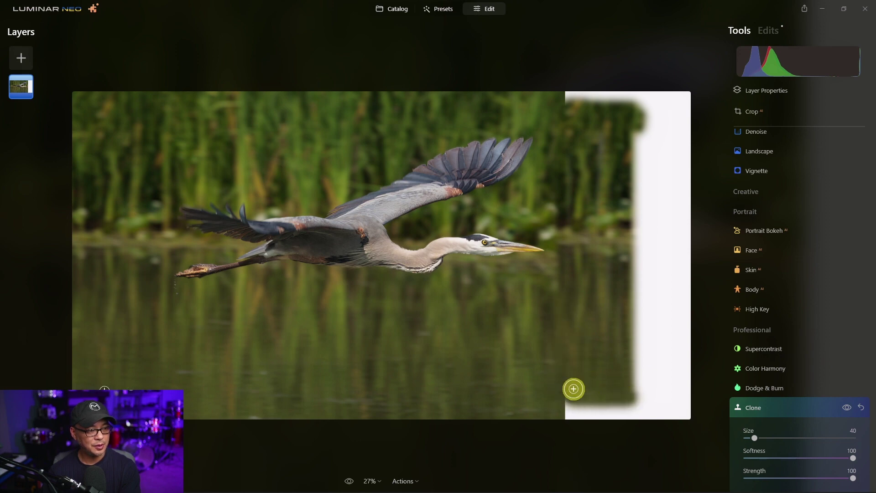
pyautogui.moveTo(561, 399); pyautogui.dragTo(631, 403)
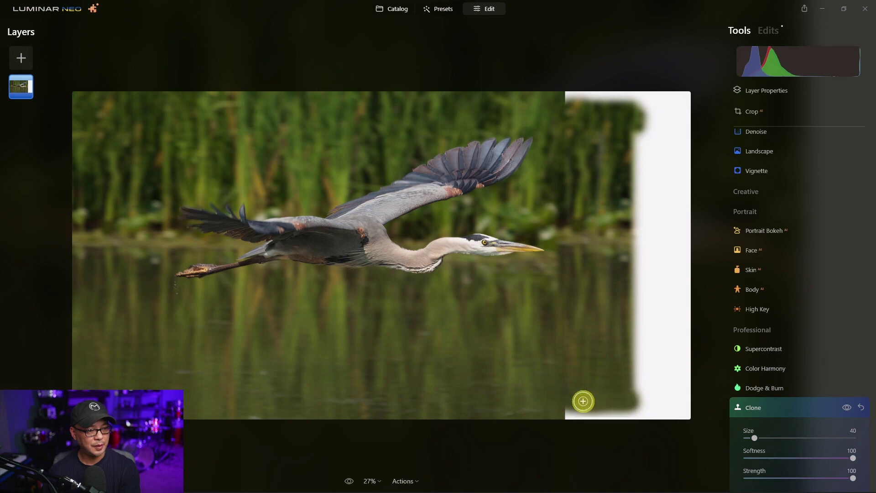
pyautogui.moveTo(567, 401); pyautogui.dragTo(633, 393)
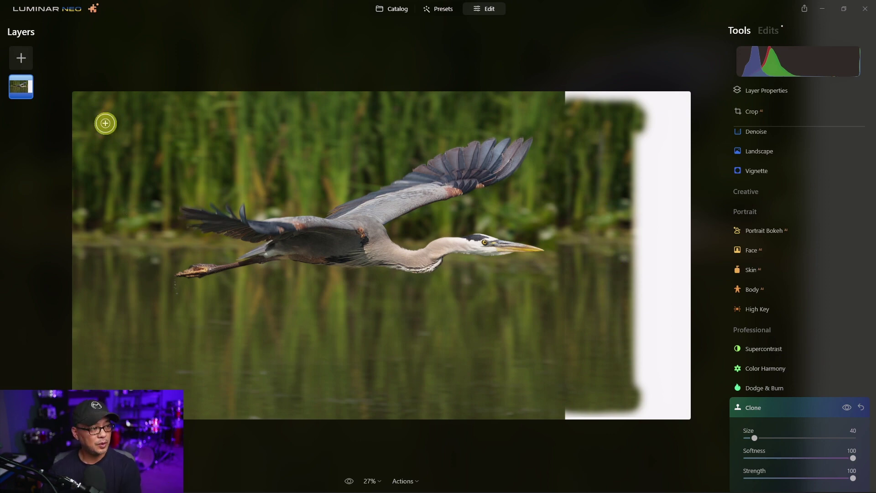
# - Set a new clone source in the upper-left reeds and paint down the seam between the photo and the cloned area
pyautogui.press('alt')
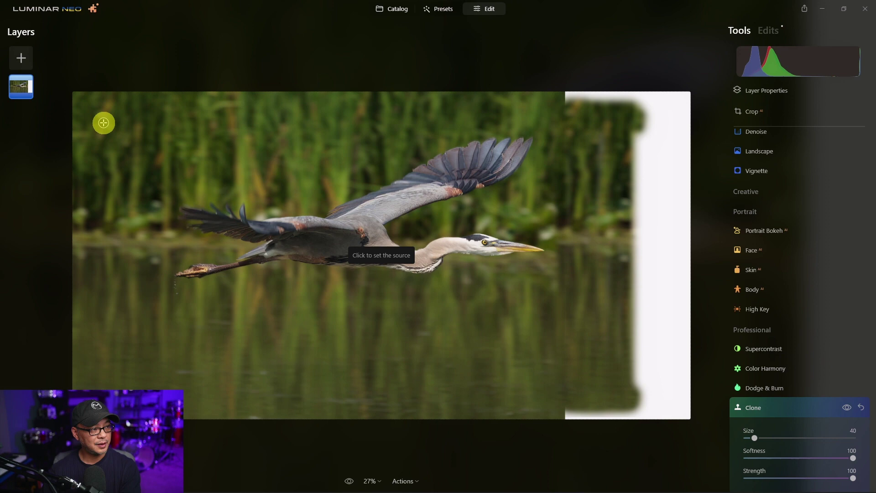
pyautogui.click(104, 123)
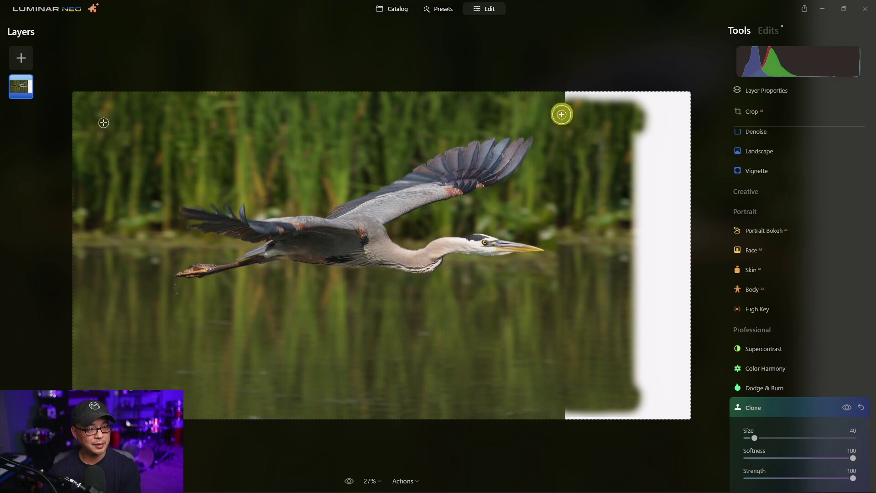
pyautogui.moveTo(562, 121)
pyautogui.mouseDown()
pyautogui.moveTo(563, 399)
pyautogui.moveTo(559, 311)
pyautogui.moveTo(555, 337)
pyautogui.mouseUp()
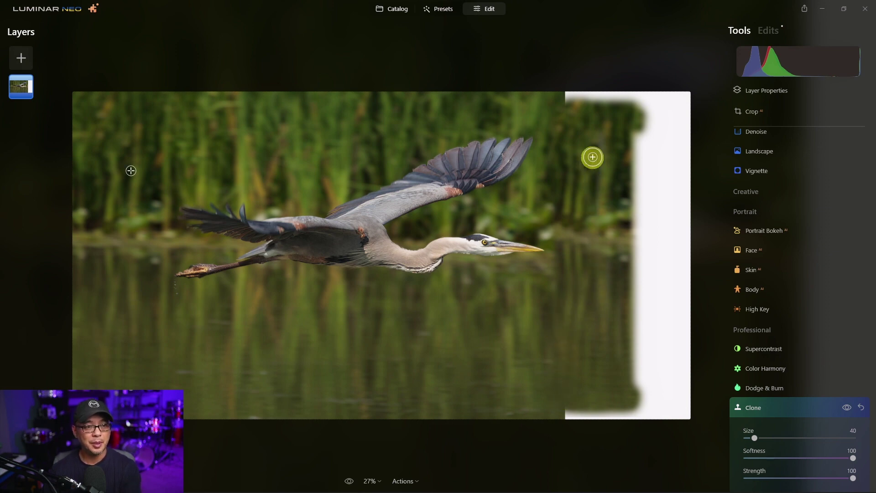
pyautogui.moveTo(596, 237)
pyautogui.mouseDown()
pyautogui.moveTo(597, 309)
pyautogui.moveTo(594, 291)
pyautogui.mouseUp()
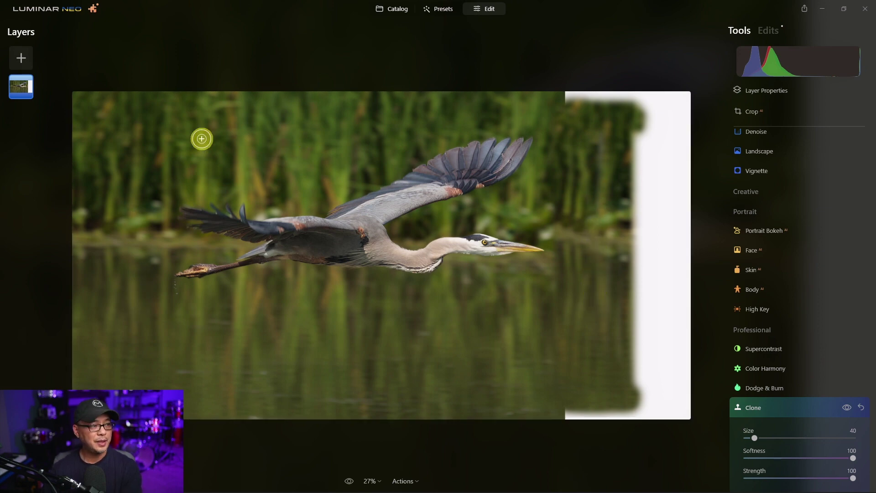
# - Clone from reeds closer to the photo's left edge over the seam beside the wing tip and beyond the beak
pyautogui.click(88, 133)
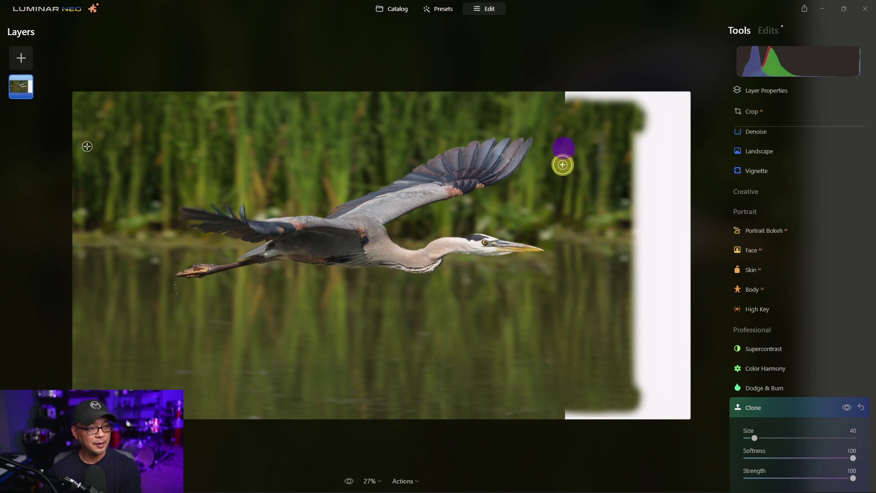
pyautogui.moveTo(563, 165); pyautogui.dragTo(563, 191)
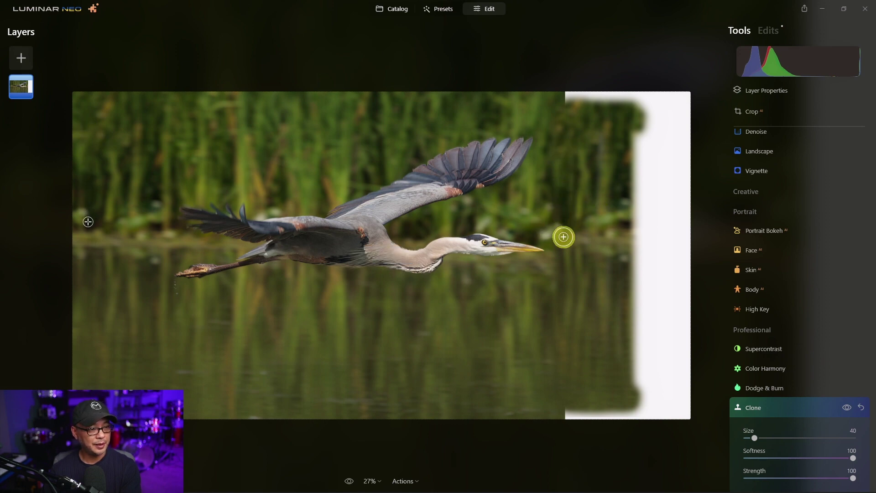
pyautogui.moveTo(566, 253)
pyautogui.mouseDown()
pyautogui.moveTo(569, 386)
pyautogui.moveTo(564, 250)
pyautogui.moveTo(586, 254)
pyautogui.moveTo(575, 161)
pyautogui.moveTo(586, 246)
pyautogui.mouseUp()
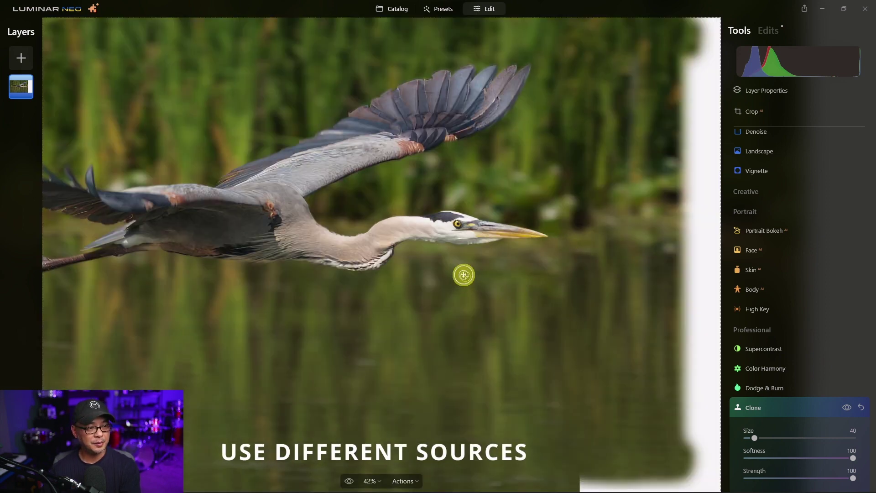
# - Retouch the water below and beyond the heron's beak with nearby water samples, lowering the clone strength to 49
pyautogui.keyDown('alt'); pyautogui.click(464, 277); pyautogui.keyUp('alt')
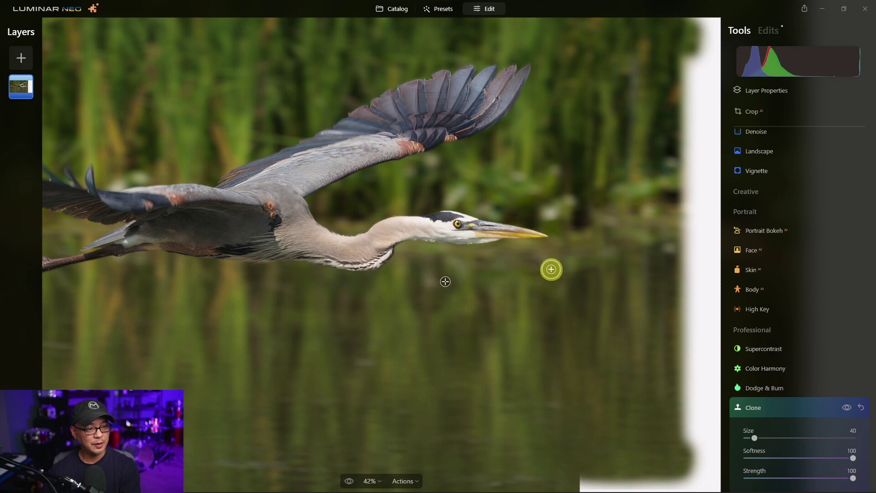
pyautogui.click(573, 256)
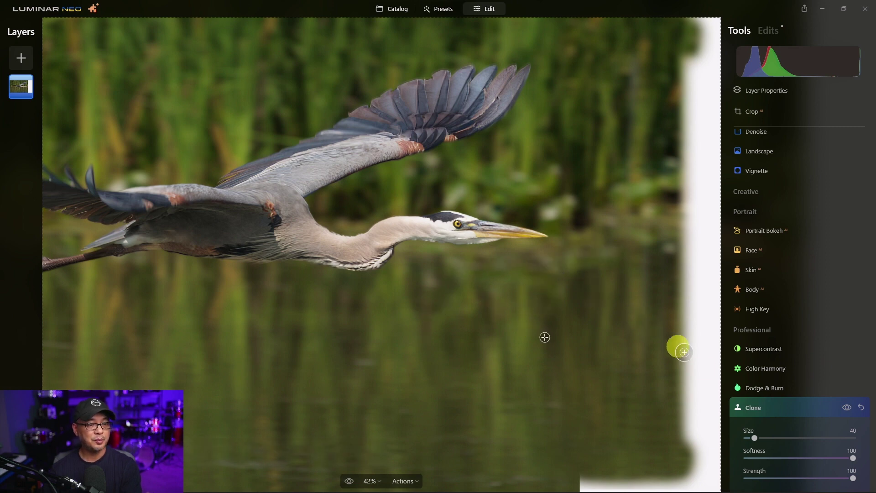
pyautogui.click(799, 479)
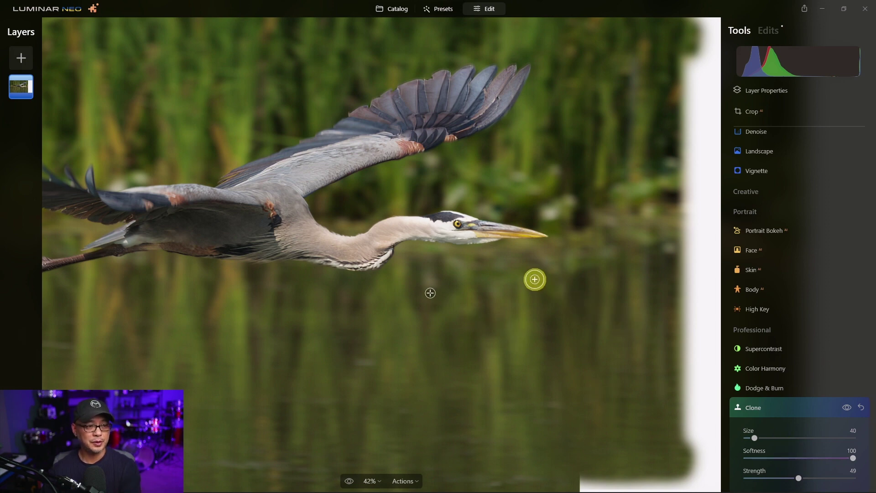
pyautogui.click(544, 272)
pyautogui.click(562, 276)
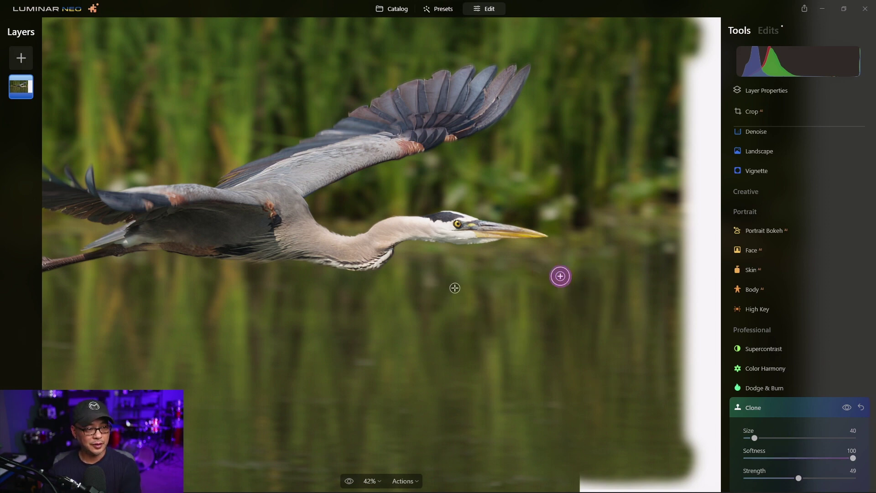
pyautogui.click(576, 262)
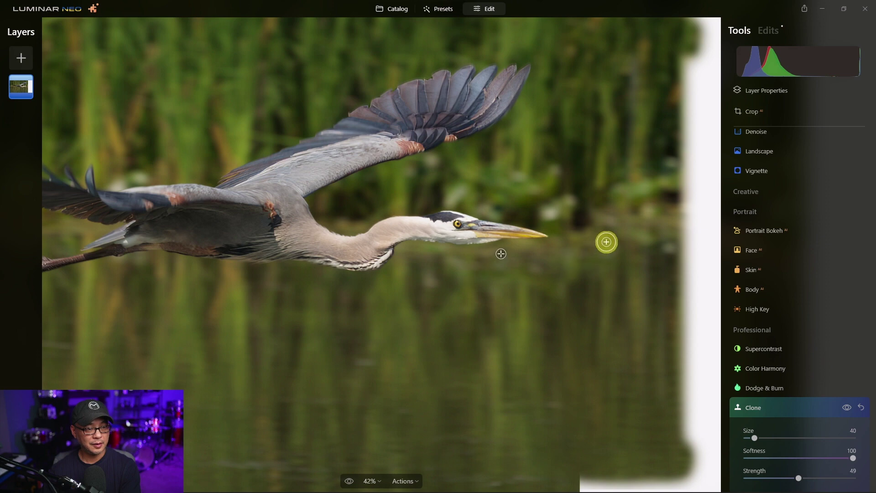
pyautogui.click(556, 274)
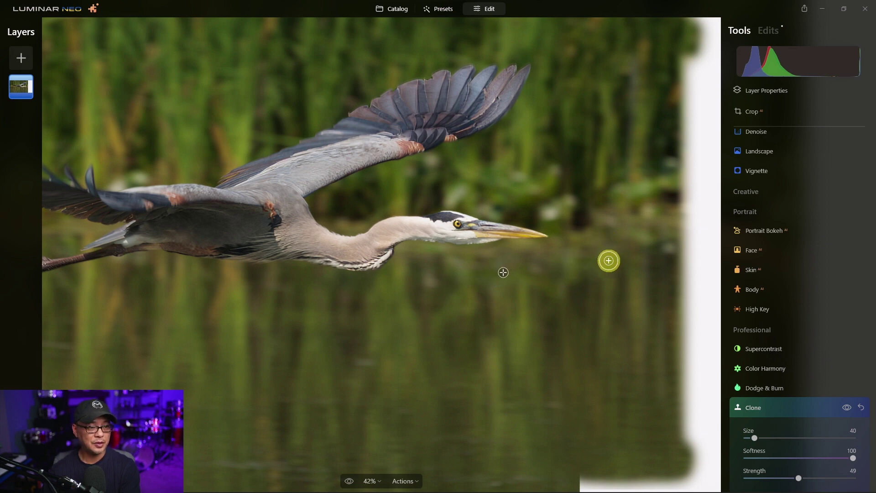
pyautogui.click(596, 267)
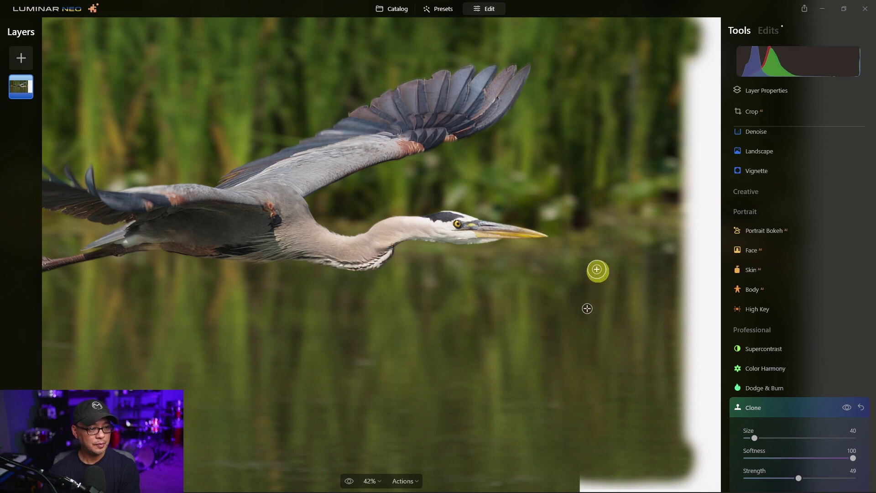
pyautogui.moveTo(597, 269); pyautogui.dragTo(582, 293)
# - Clone foliage from beneath the raised wing over the shoreline plants above and beyond the heron's beak
pyautogui.press('alt')
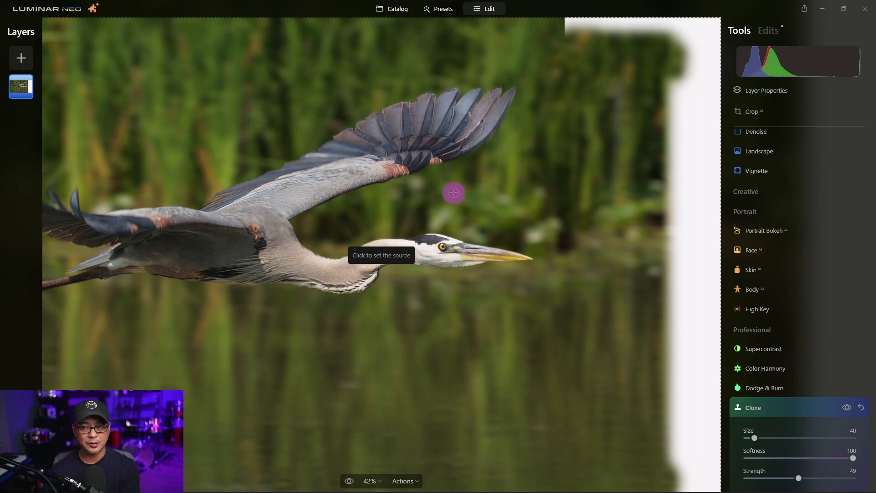
pyautogui.keyDown('alt'); pyautogui.click(454, 193); pyautogui.keyUp('alt')
pyautogui.click(548, 229)
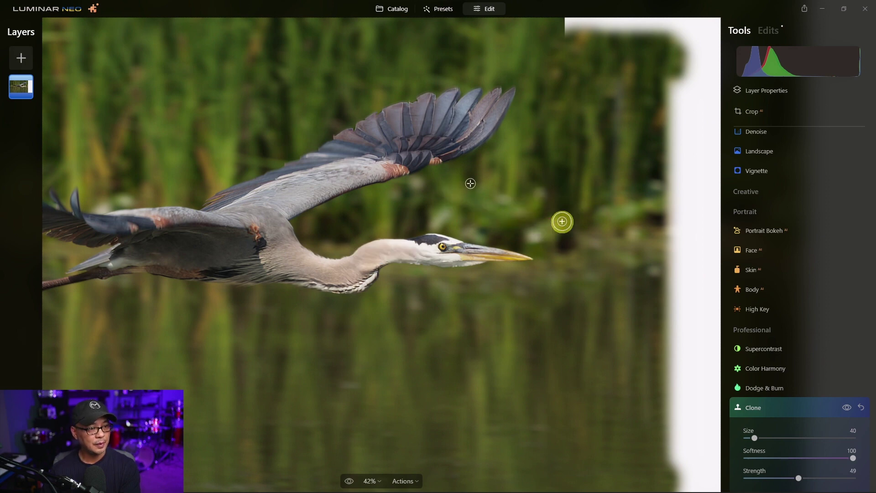
pyautogui.keyDown('alt'); pyautogui.click(445, 212); pyautogui.keyUp('alt')
pyautogui.click(530, 219)
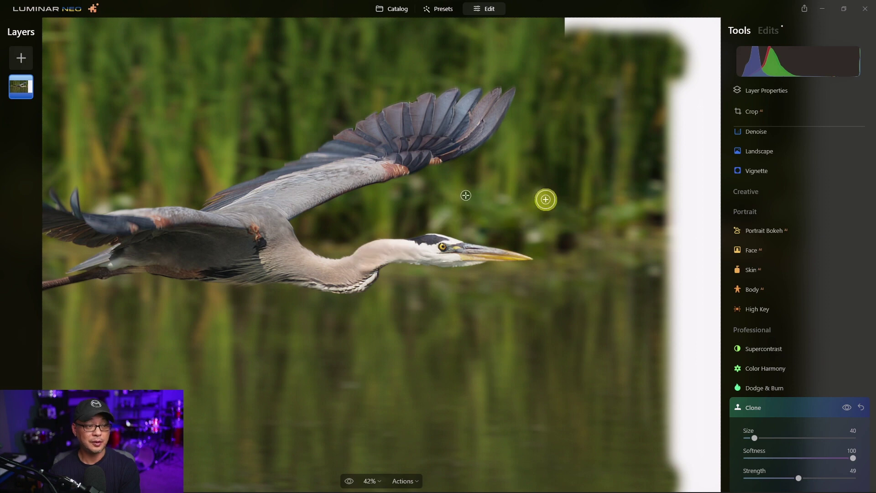
pyautogui.click(544, 197)
pyautogui.scroll(2, 589, 319)
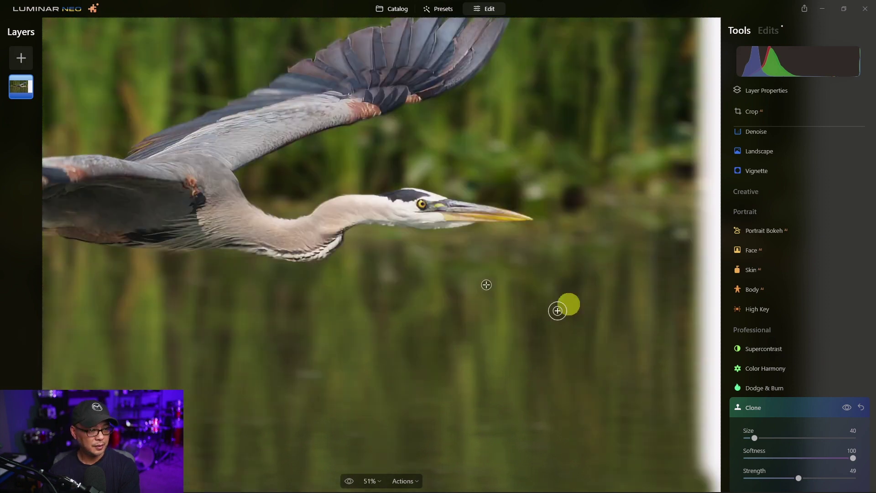
# - Set a clone source in the water below the heron's beak and paint over the water beyond the beak
pyautogui.keyDown('alt'); pyautogui.click(471, 278); pyautogui.keyUp('alt')
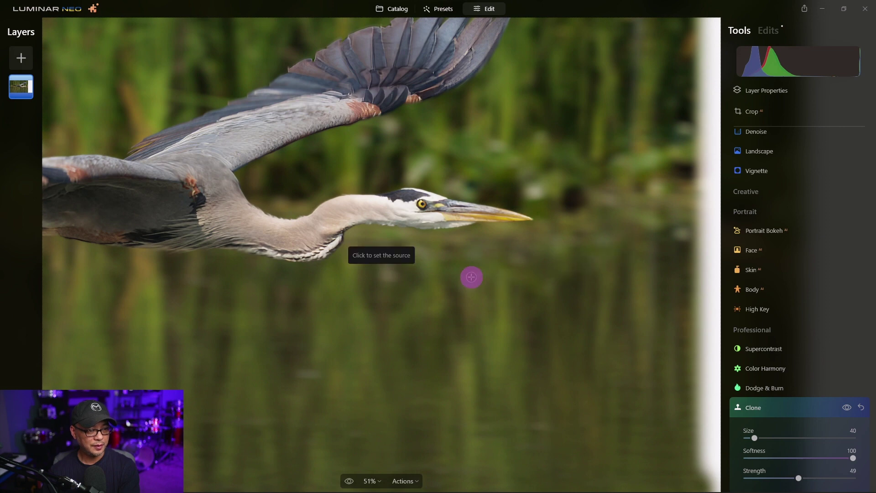
pyautogui.moveTo(597, 266); pyautogui.dragTo(568, 267)
pyautogui.moveTo(580, 273)
pyautogui.mouseDown()
pyautogui.moveTo(558, 259)
pyautogui.moveTo(569, 276)
pyautogui.mouseUp()
pyautogui.scroll(-3, 577, 311)
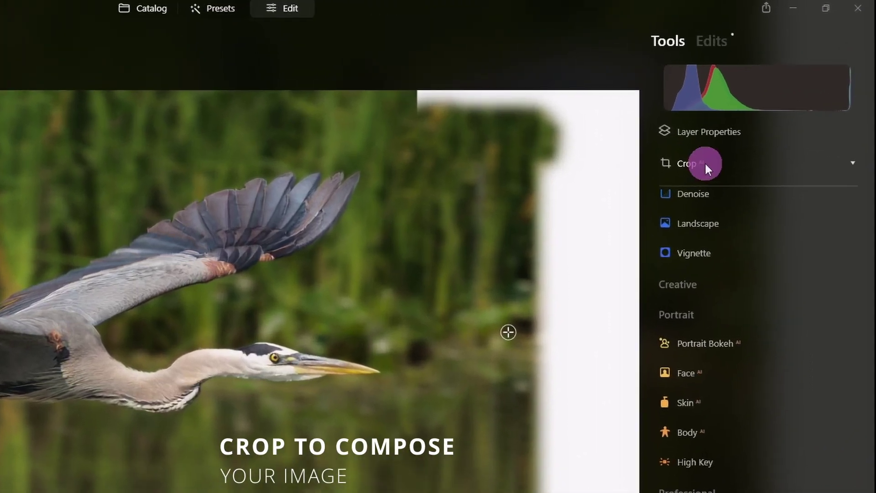
# - Start a crop with the Free ratio and bring the right crop edge inward past the blank canvas strip
pyautogui.click(764, 111)
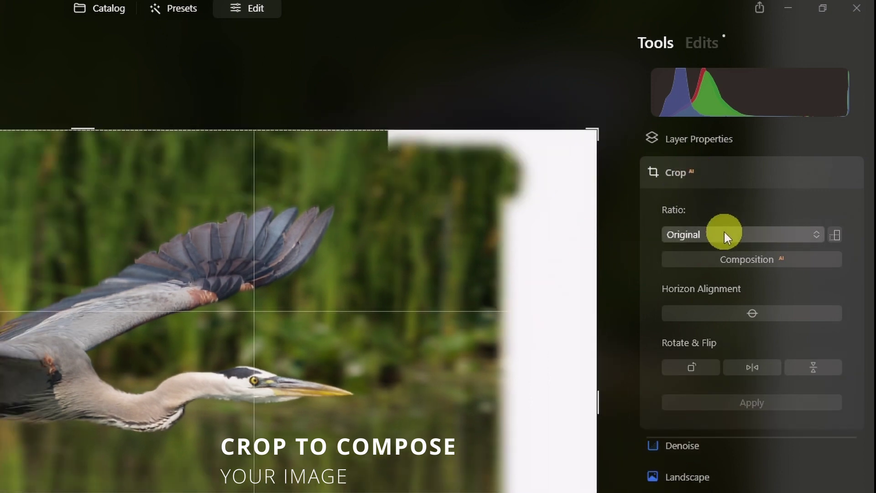
pyautogui.click(724, 230)
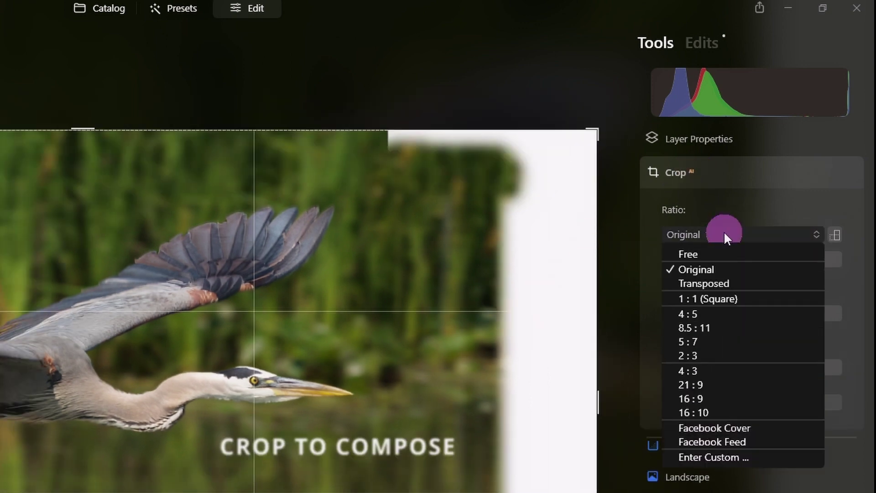
pyautogui.click(722, 253)
pyautogui.moveTo(597, 395); pyautogui.dragTo(567, 394)
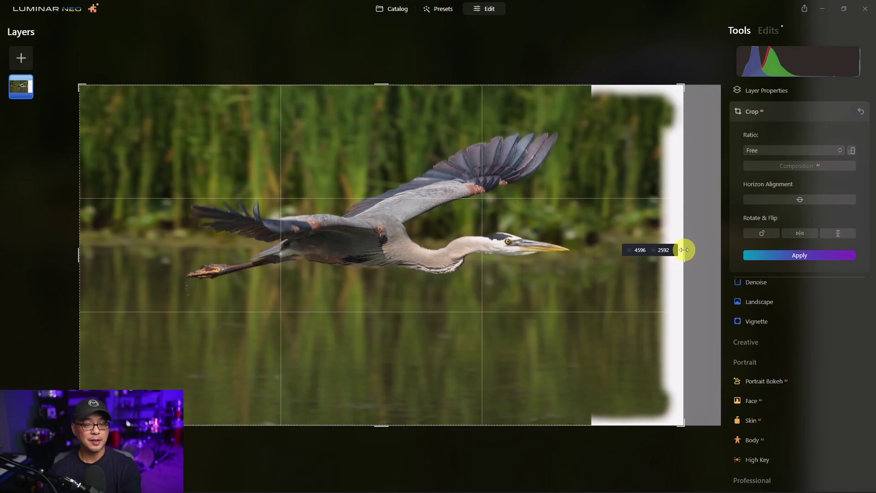
pyautogui.moveTo(685, 250); pyautogui.dragTo(670, 250)
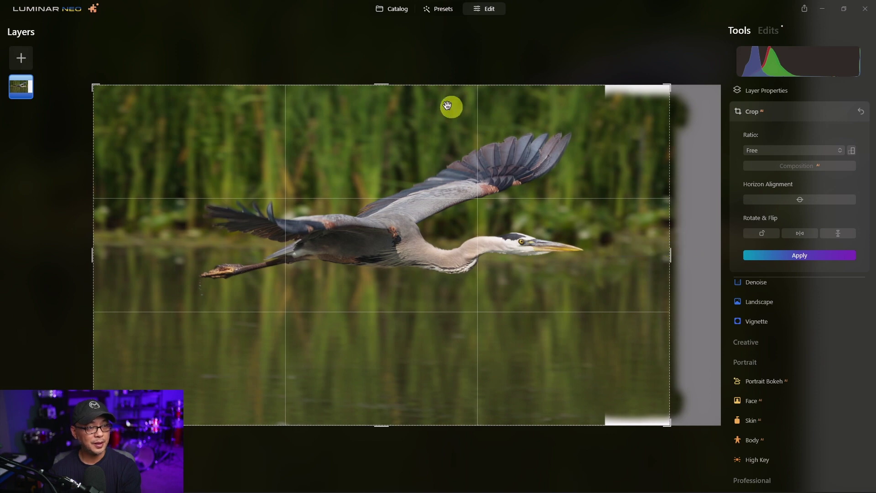
# - Tighten the crop at the photo's top, bottom and left edges to cut off the remaining blank corners and compose the heron
pyautogui.moveTo(387, 82); pyautogui.dragTo(388, 91)
pyautogui.moveTo(433, 419); pyautogui.dragTo(378, 401)
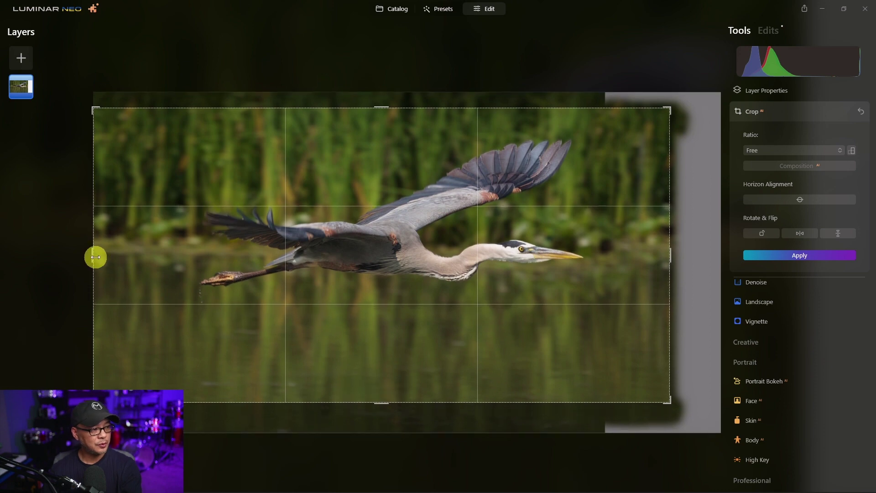
pyautogui.moveTo(95, 257); pyautogui.dragTo(118, 260)
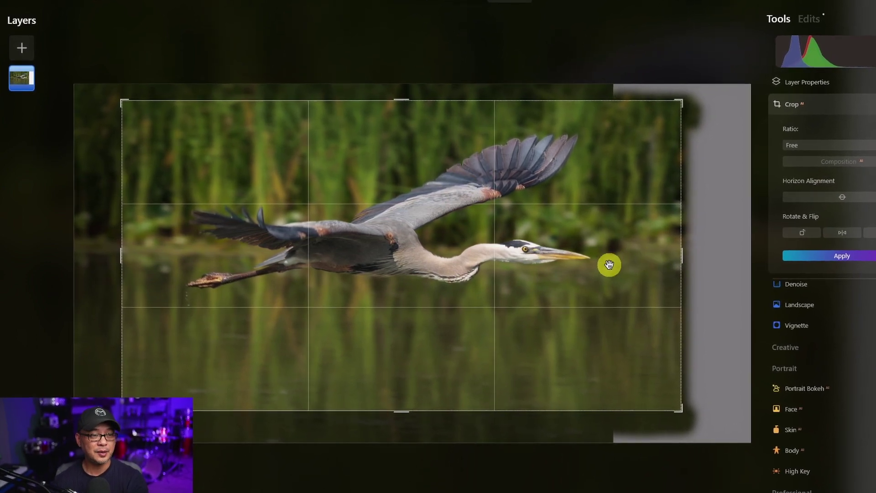
pyautogui.moveTo(123, 256); pyautogui.dragTo(137, 258)
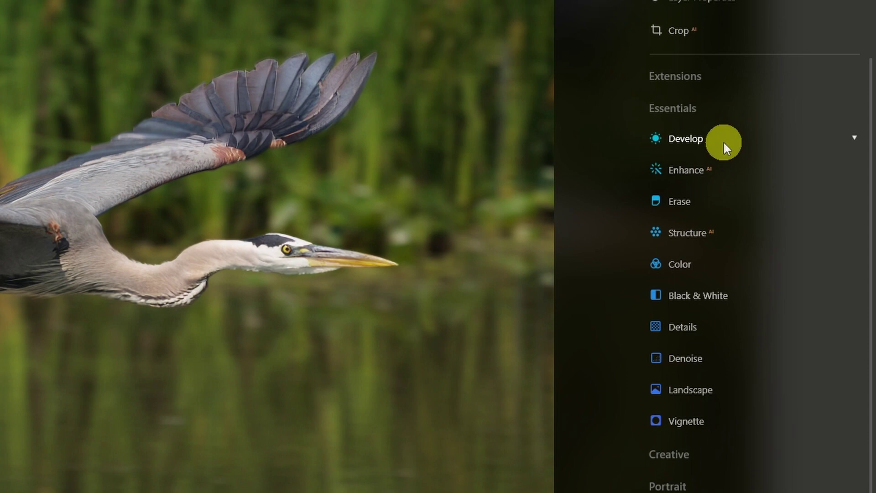
# - Set the Develop exposure to 0.26 and start a brush mask for the adjustment
pyautogui.click(723, 141)
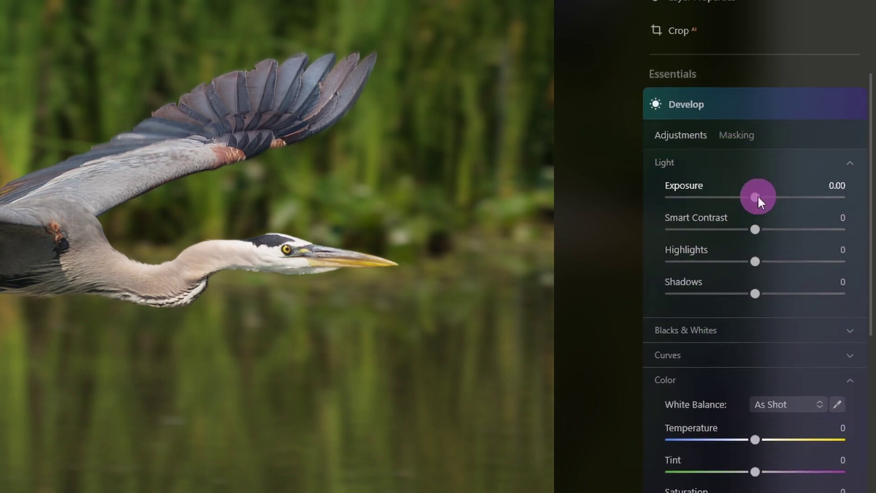
pyautogui.click(759, 196)
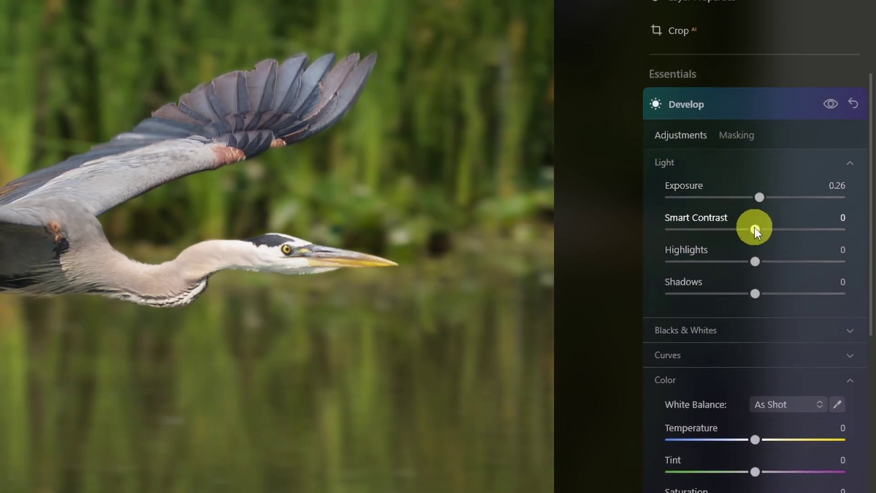
pyautogui.click(737, 135)
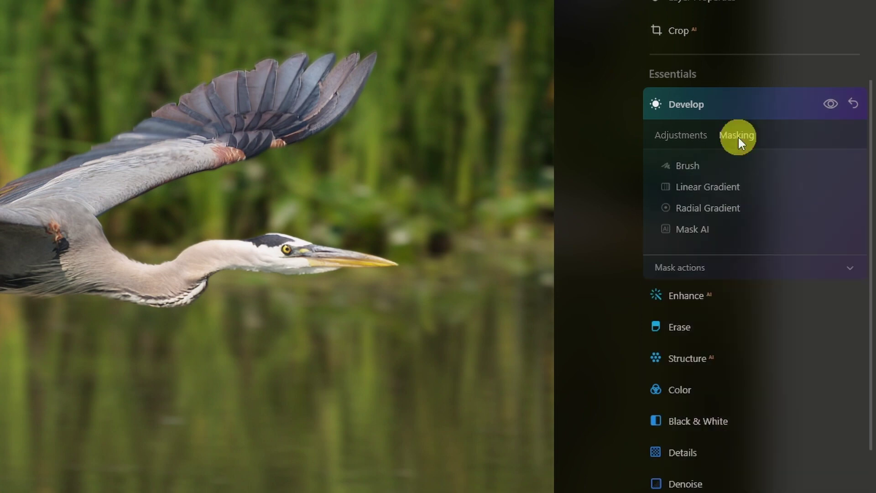
pyautogui.click(691, 165)
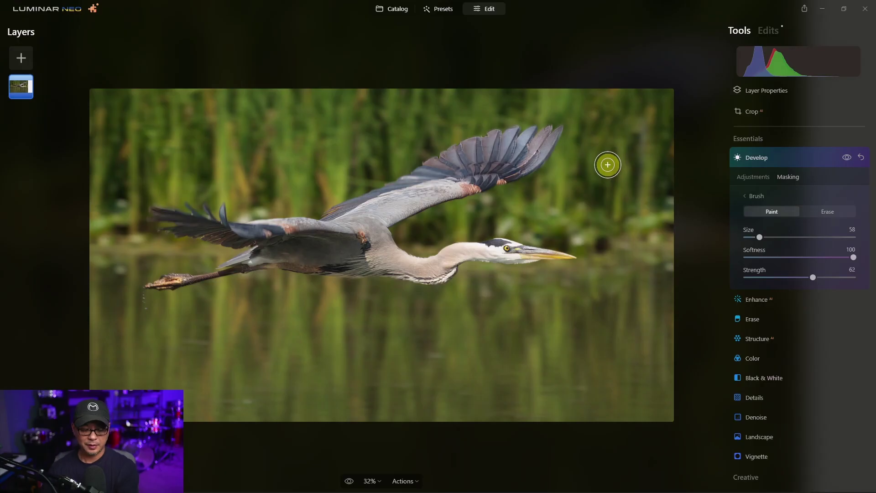
# - Paint the exposure mask over the reeds and water beyond the heron with brush size 106 and strength 20, and close Develop
pyautogui.press(']')
pyautogui.press(']')
pyautogui.press(']')
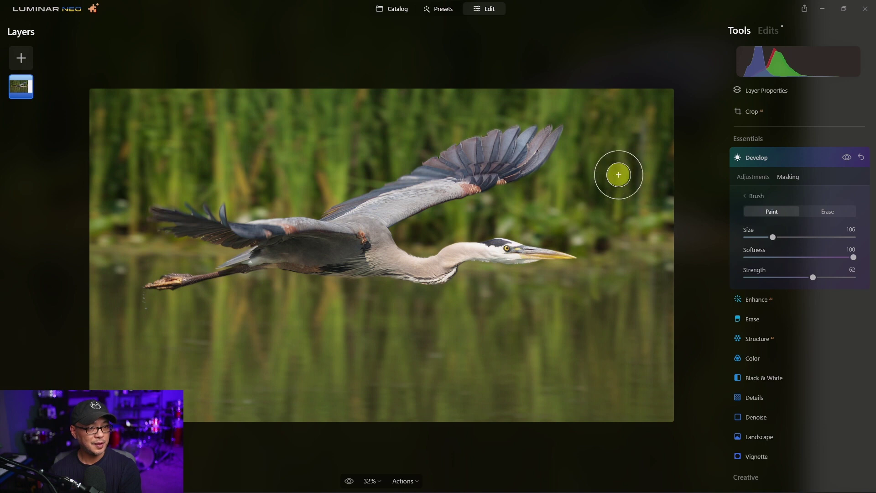
pyautogui.press(']')
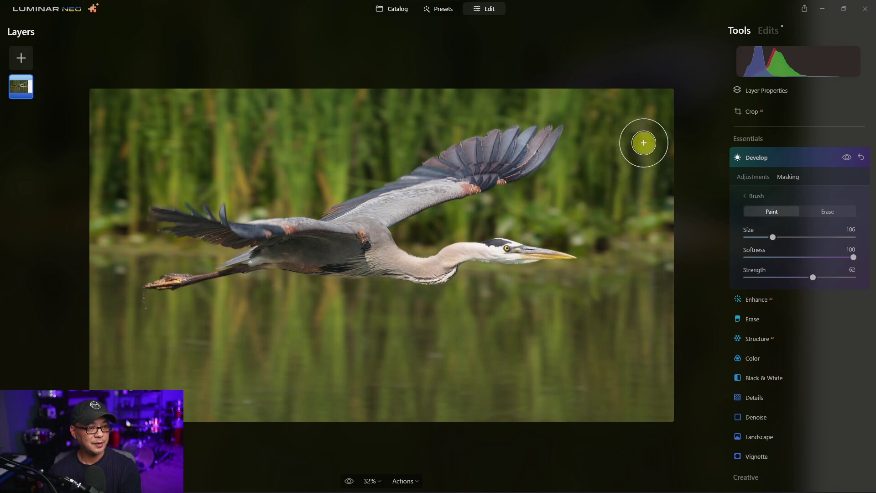
pyautogui.click(768, 278)
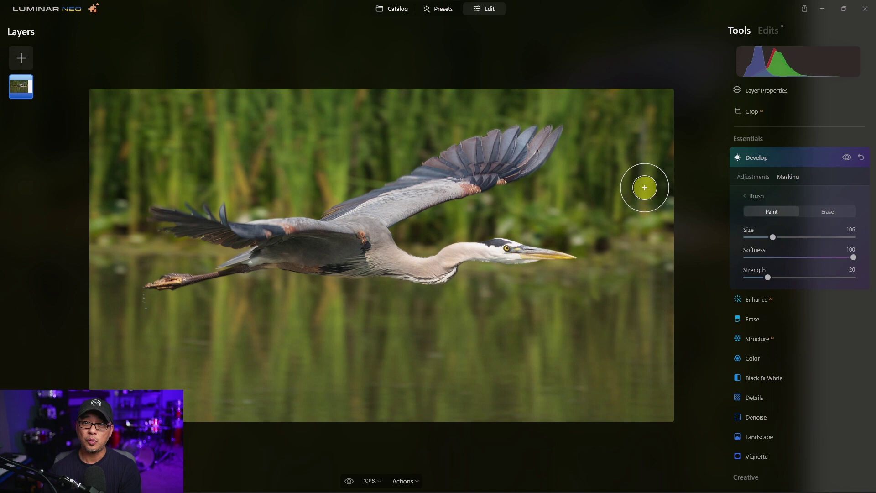
pyautogui.moveTo(585, 100)
pyautogui.mouseDown()
pyautogui.moveTo(577, 192)
pyautogui.moveTo(597, 116)
pyautogui.moveTo(603, 164)
pyautogui.moveTo(637, 106)
pyautogui.moveTo(576, 297)
pyautogui.moveTo(653, 278)
pyautogui.moveTo(651, 378)
pyautogui.moveTo(631, 384)
pyautogui.mouseUp()
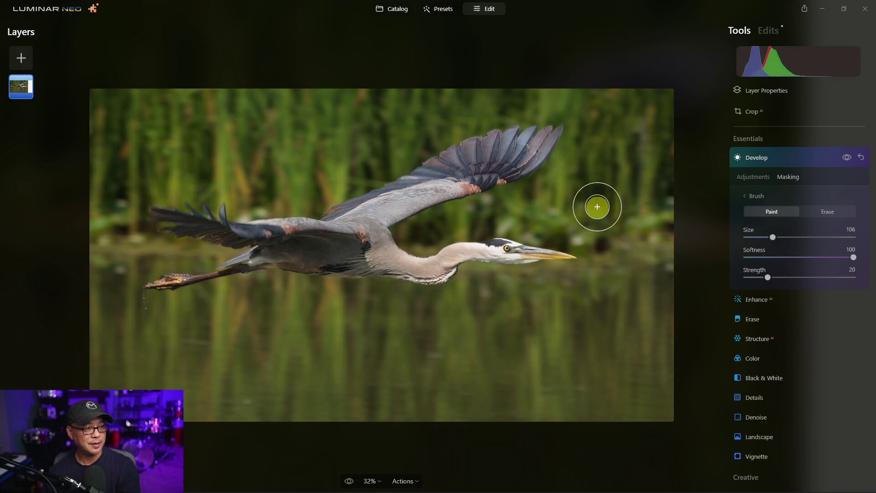
pyautogui.moveTo(661, 315)
pyautogui.mouseDown()
pyautogui.moveTo(639, 329)
pyautogui.moveTo(635, 364)
pyautogui.mouseUp()
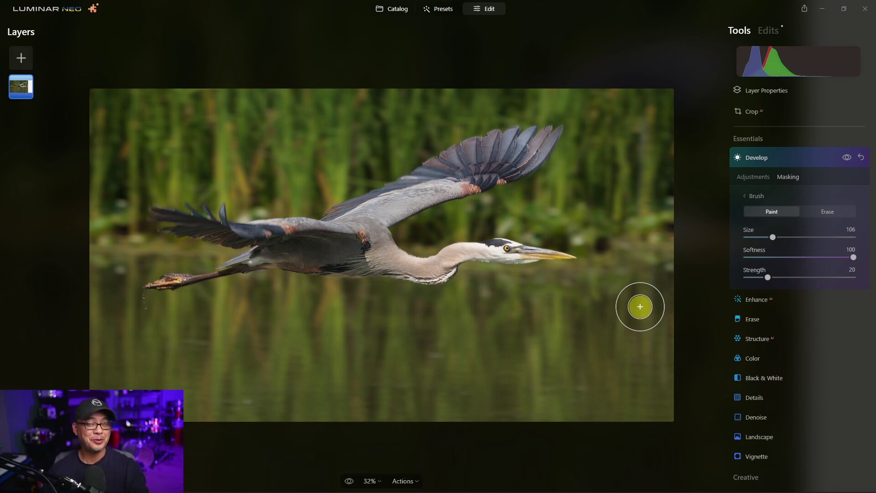
pyautogui.click(804, 160)
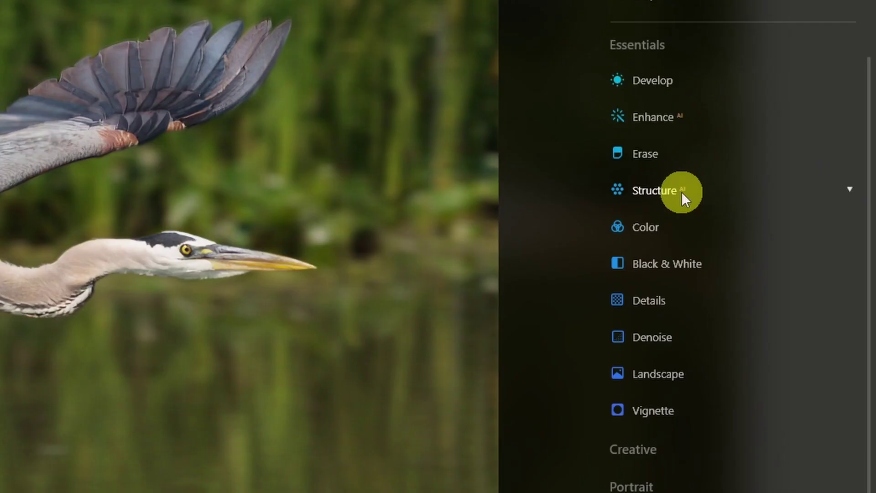
# - Set the Structure amount to -16 and choose a masking brush in Erase mode
pyautogui.click(681, 192)
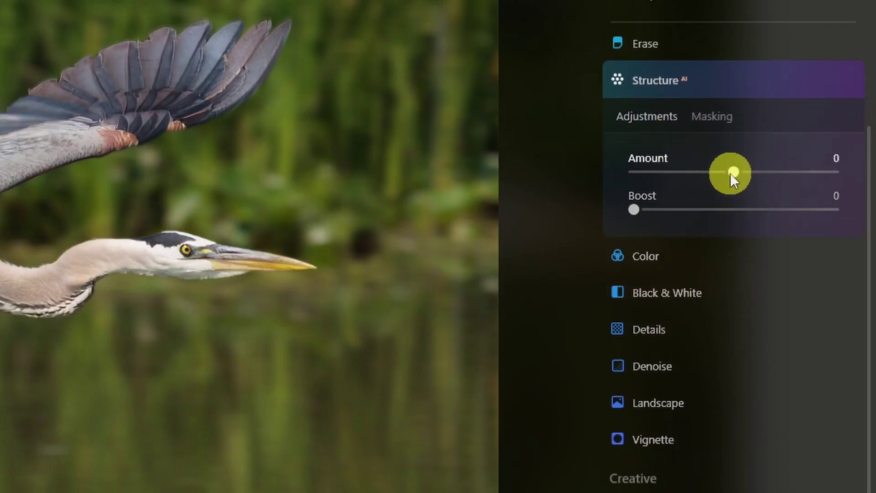
pyautogui.moveTo(730, 174)
pyautogui.mouseDown()
pyautogui.moveTo(703, 173)
pyautogui.moveTo(715, 177)
pyautogui.mouseUp()
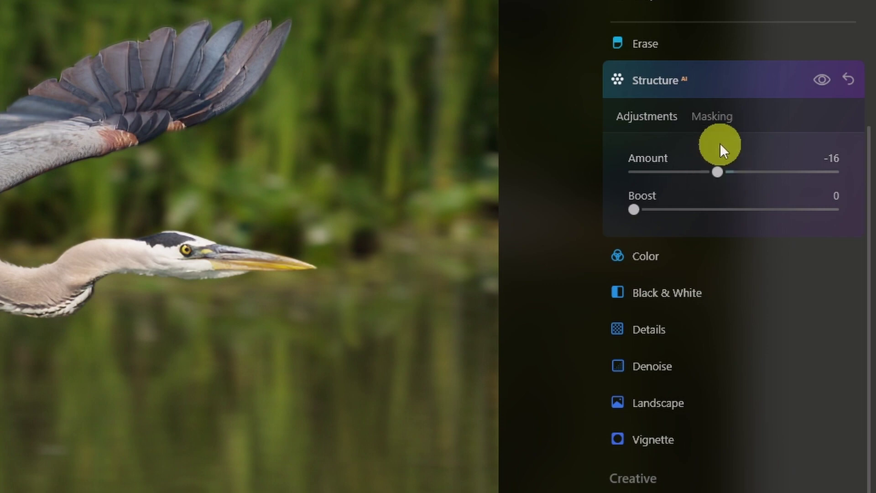
pyautogui.click(716, 117)
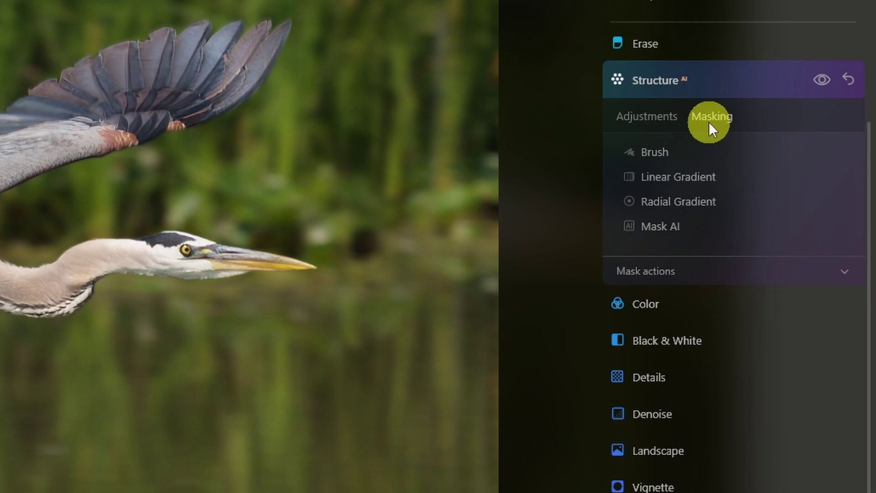
pyautogui.click(655, 151)
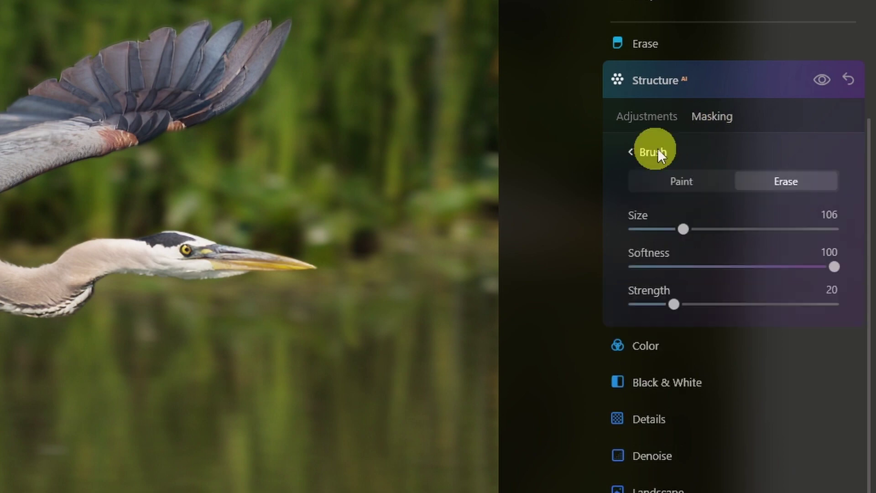
pyautogui.click(792, 181)
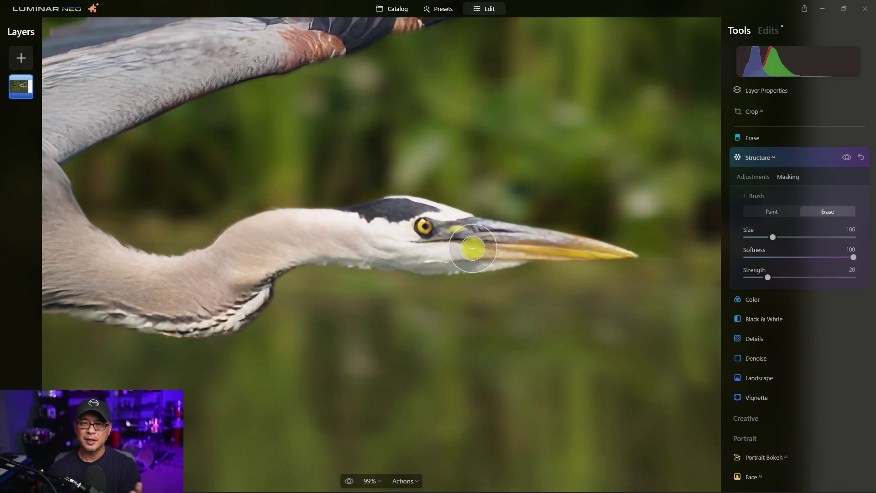
# - Raise the brush strength to 82 and erase the Structure effect from the heron's beak, head and neck
pyautogui.click(798, 276)
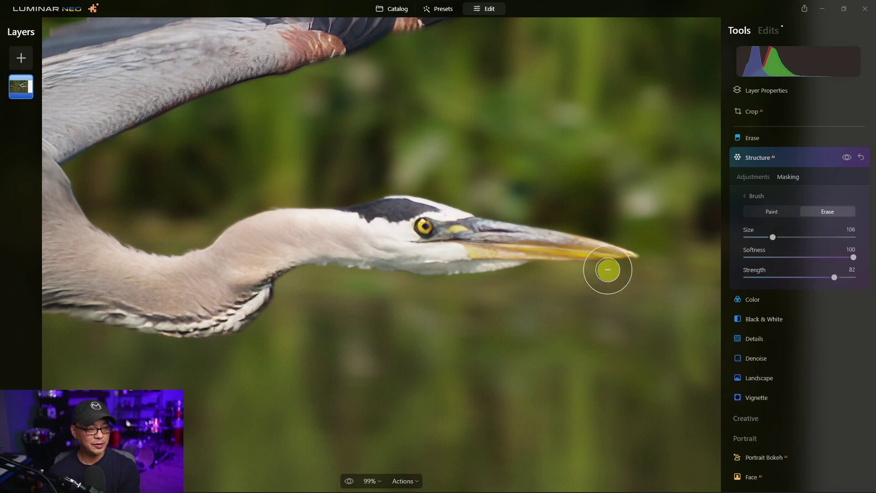
pyautogui.moveTo(479, 243)
pyautogui.mouseDown()
pyautogui.moveTo(368, 239)
pyautogui.moveTo(505, 239)
pyautogui.mouseUp()
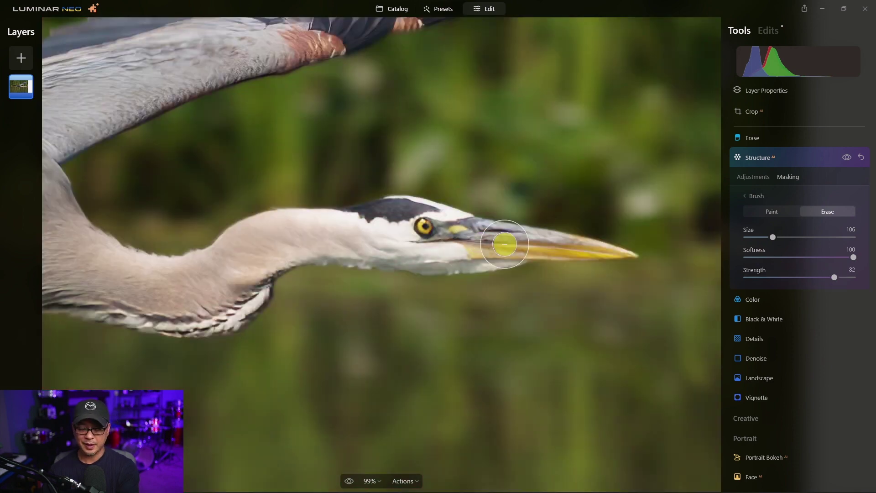
pyautogui.scroll(-5, 505, 243)
pyautogui.scroll(3, 504, 243)
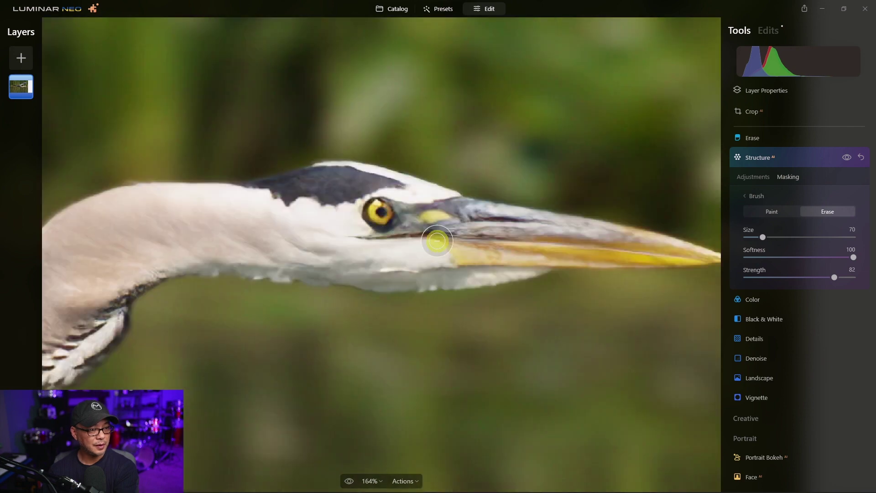
pyautogui.press(']')
pyautogui.press(']')
pyautogui.press(']')
pyautogui.press(']')
pyautogui.press(']')
pyautogui.moveTo(579, 235)
pyautogui.mouseDown()
pyautogui.moveTo(434, 210)
pyautogui.moveTo(359, 182)
pyautogui.moveTo(310, 185)
pyautogui.moveTo(242, 216)
pyautogui.moveTo(347, 222)
pyautogui.moveTo(190, 230)
pyautogui.moveTo(244, 237)
pyautogui.moveTo(185, 259)
pyautogui.moveTo(256, 220)
pyautogui.moveTo(139, 202)
pyautogui.moveTo(233, 202)
pyautogui.mouseUp()
pyautogui.moveTo(340, 241)
pyautogui.mouseDown()
pyautogui.moveTo(632, 211)
pyautogui.moveTo(395, 223)
pyautogui.moveTo(452, 221)
pyautogui.moveTo(444, 177)
pyautogui.mouseUp()
# - Erase the Structure effect across the heron's wings and body
pyautogui.scroll(-6, 295, 203)
pyautogui.moveTo(295, 203)
pyautogui.mouseDown()
pyautogui.moveTo(325, 252)
pyautogui.moveTo(316, 211)
pyautogui.moveTo(353, 175)
pyautogui.moveTo(530, 102)
pyautogui.moveTo(476, 131)
pyautogui.moveTo(370, 159)
pyautogui.moveTo(299, 216)
pyautogui.moveTo(334, 191)
pyautogui.mouseUp()
pyautogui.moveTo(368, 218)
pyautogui.mouseDown()
pyautogui.moveTo(435, 271)
pyautogui.moveTo(242, 256)
pyautogui.moveTo(245, 267)
pyautogui.mouseUp()
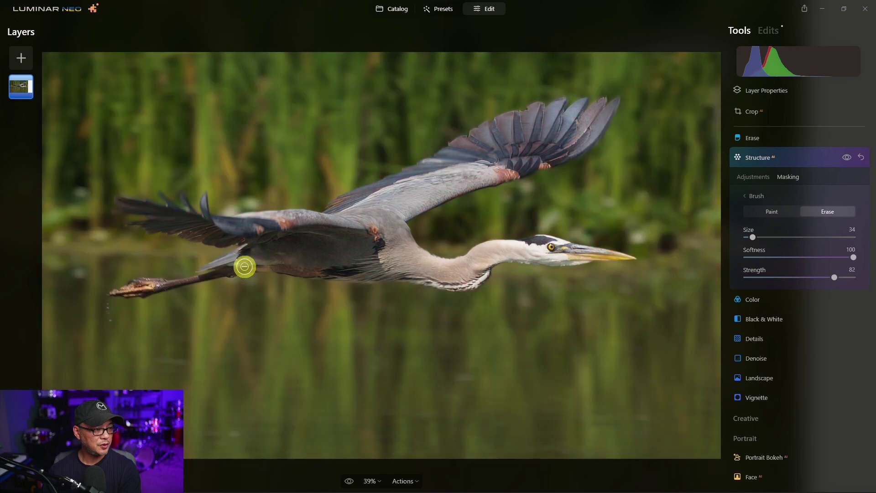
# - Enlarge the brush to 58 while erasing the Structure effect along the heron's tail and leg, and close the Structure tool
pyautogui.scroll(10, 237, 266)
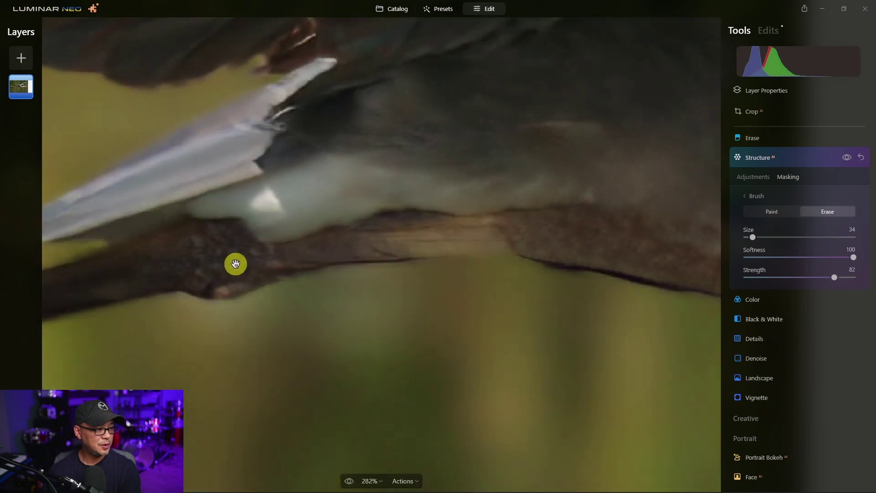
pyautogui.press(']')
pyautogui.moveTo(340, 232); pyautogui.dragTo(560, 197)
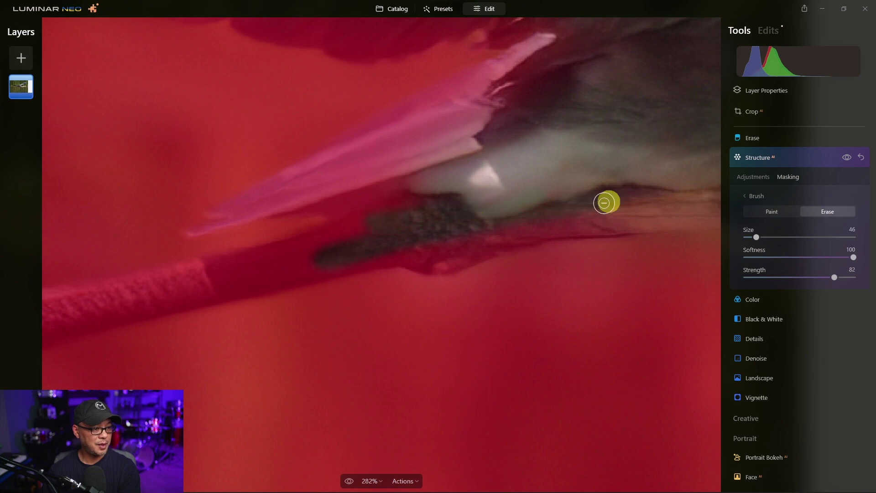
pyautogui.scroll(1, 331, 251)
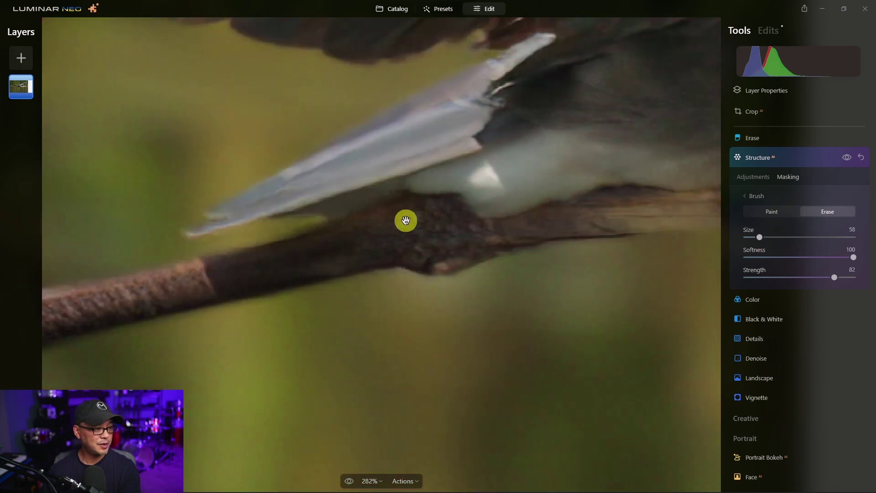
pyautogui.moveTo(370, 253)
pyautogui.mouseDown()
pyautogui.moveTo(566, 141)
pyautogui.moveTo(117, 231)
pyautogui.moveTo(359, 167)
pyautogui.moveTo(315, 166)
pyautogui.mouseUp()
pyautogui.hotkey('ctrl', '0')
pyautogui.click(683, 58)
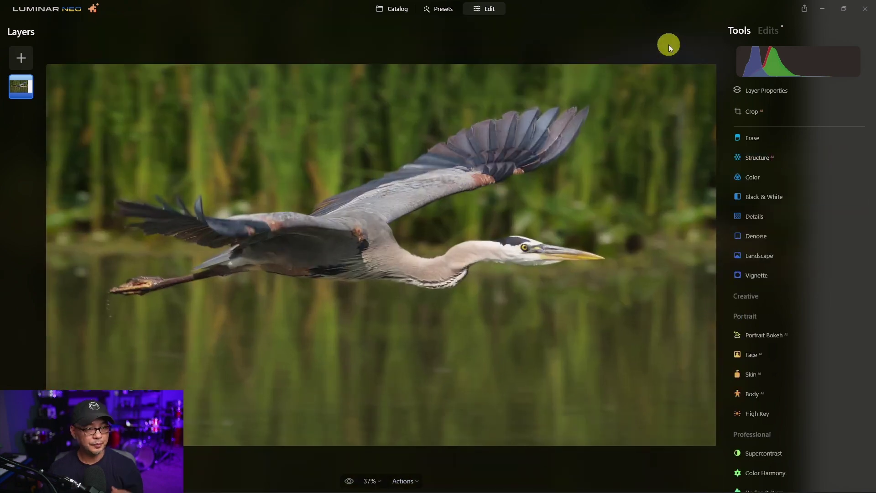